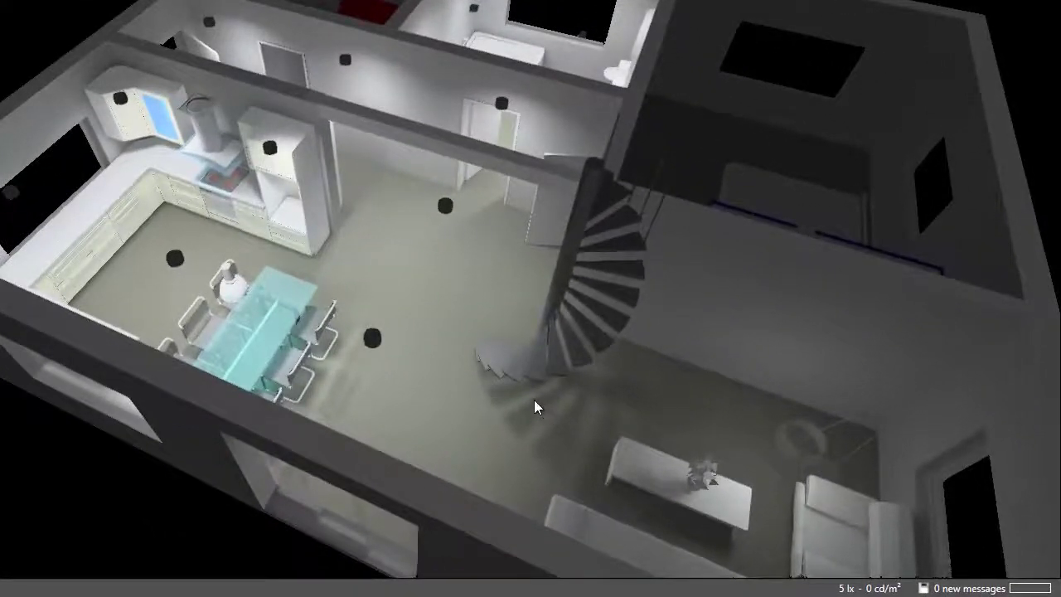
# Examine the lit ground floor from above and inside the living room and kitchen, including the dining table, spiral stair and ceiling luminaires.
pyautogui.moveTo(594, 390); pyautogui.dragTo(507, 411, button='middle')
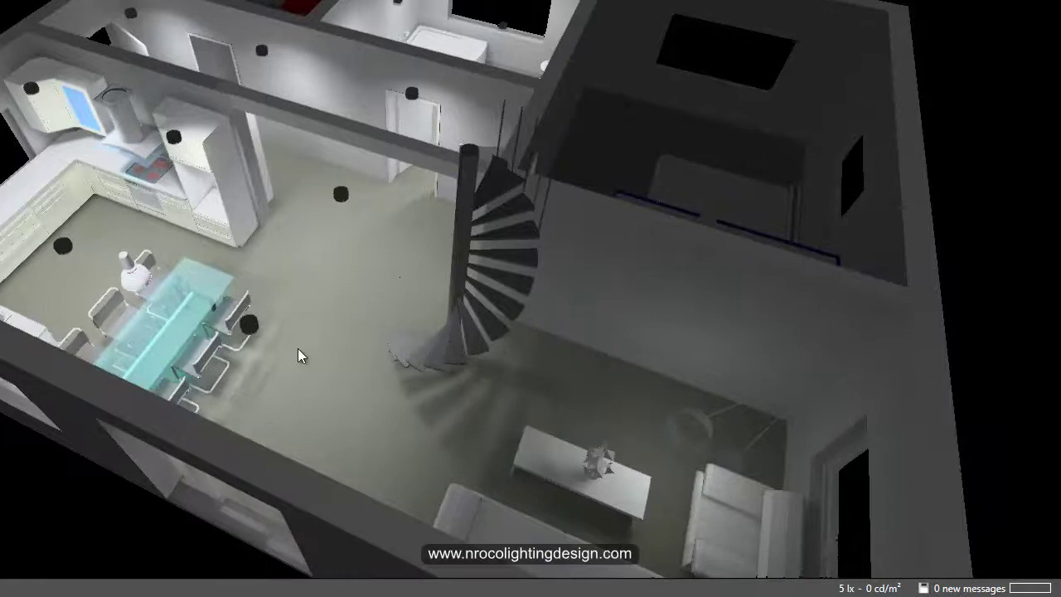
pyautogui.moveTo(297, 349)
pyautogui.mouseDown(button='right')
pyautogui.moveTo(333, 365)
pyautogui.moveTo(330, 378)
pyautogui.moveTo(295, 347)
pyautogui.mouseUp(button='right')
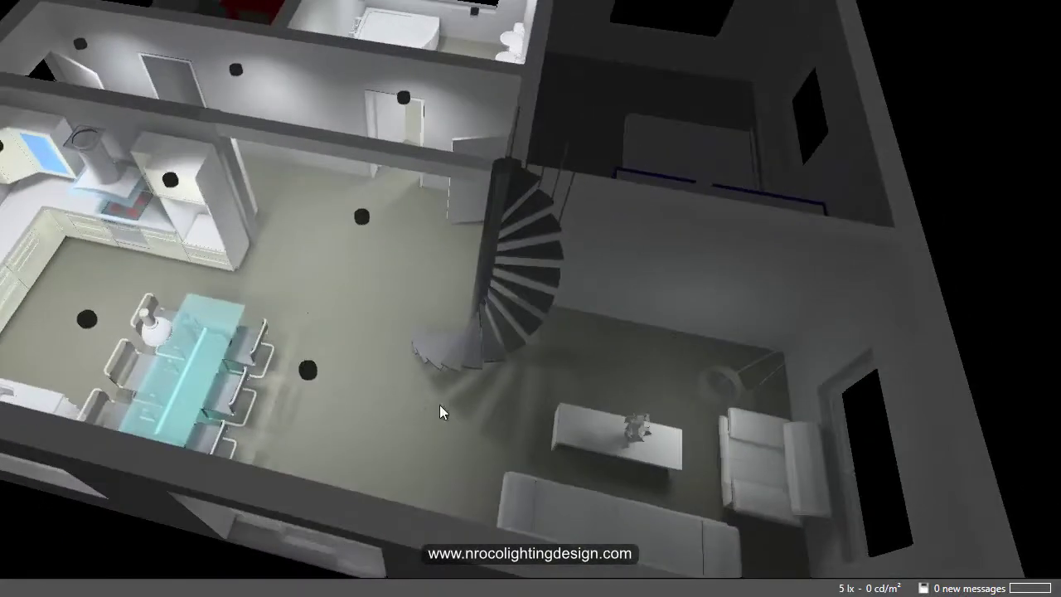
pyautogui.moveTo(439, 399); pyautogui.dragTo(470, 402, button='middle')
pyautogui.moveTo(300, 403); pyautogui.dragTo(344, 406, button='right')
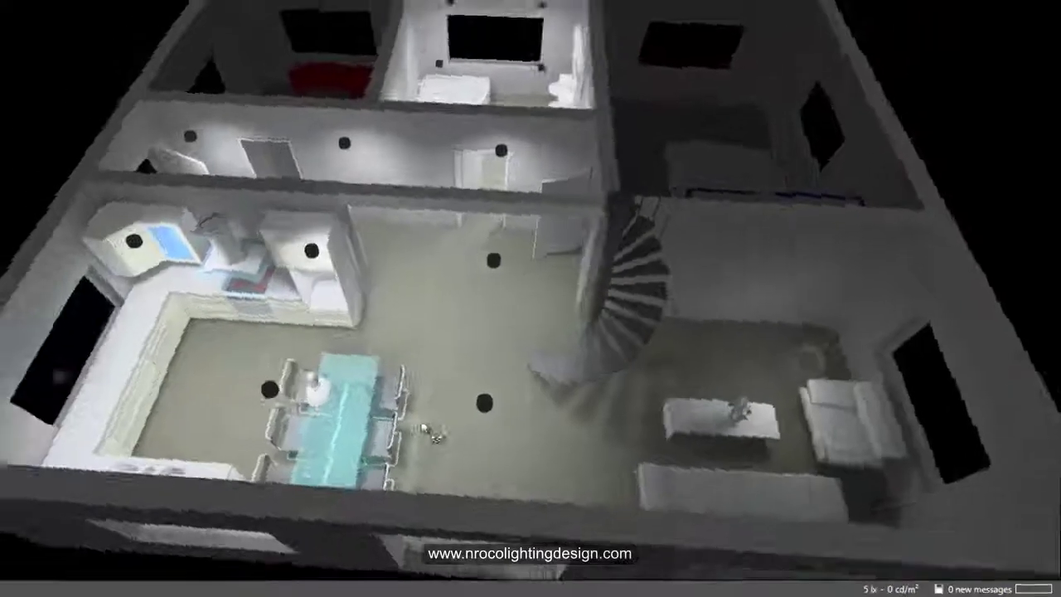
pyautogui.moveTo(429, 431); pyautogui.dragTo(397, 403, button='right')
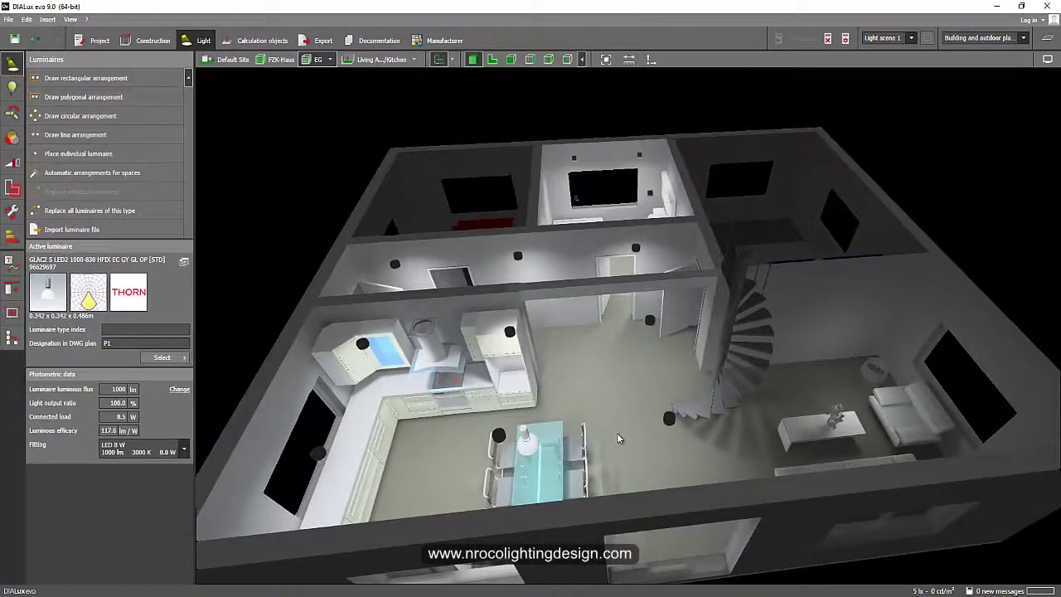
pyautogui.scroll(-3, 617, 437)
pyautogui.scroll(5, 590, 444)
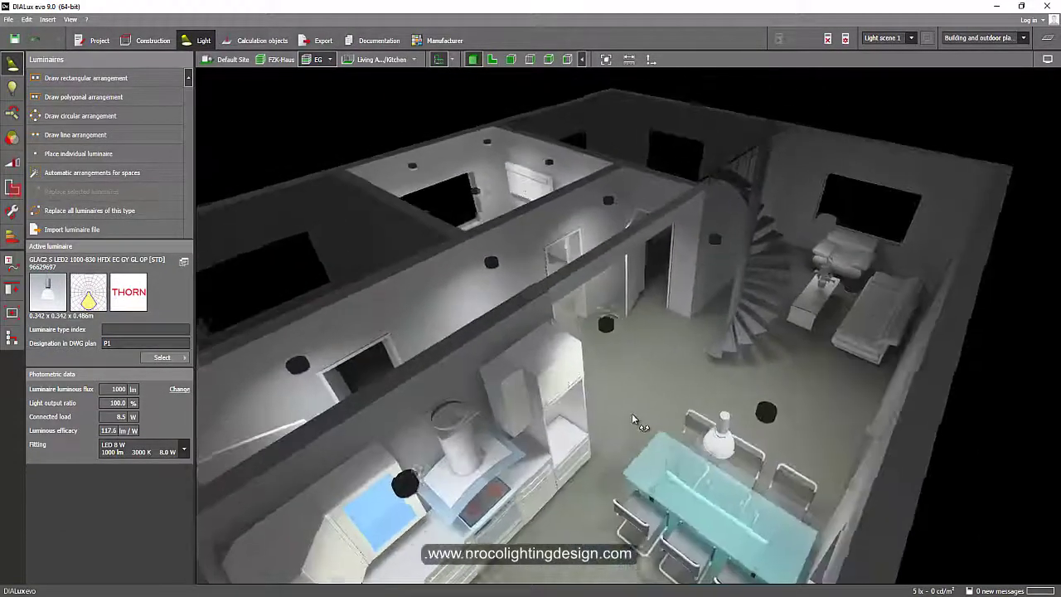
pyautogui.moveTo(632, 415); pyautogui.dragTo(565, 456, button='right')
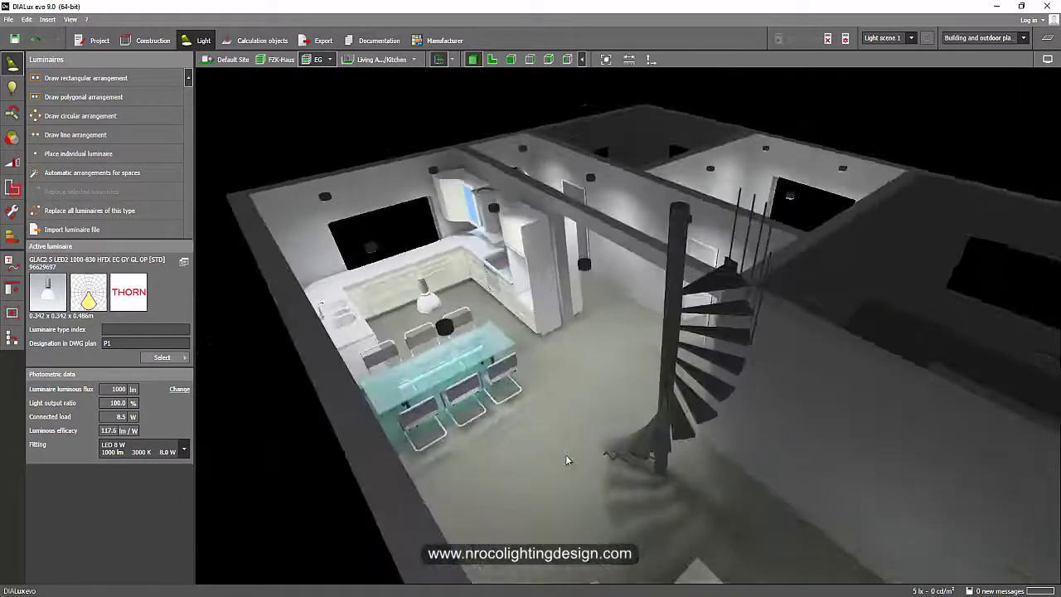
pyautogui.moveTo(566, 454)
pyautogui.mouseDown()
pyautogui.moveTo(555, 403)
pyautogui.moveTo(557, 463)
pyautogui.moveTo(549, 444)
pyautogui.mouseUp()
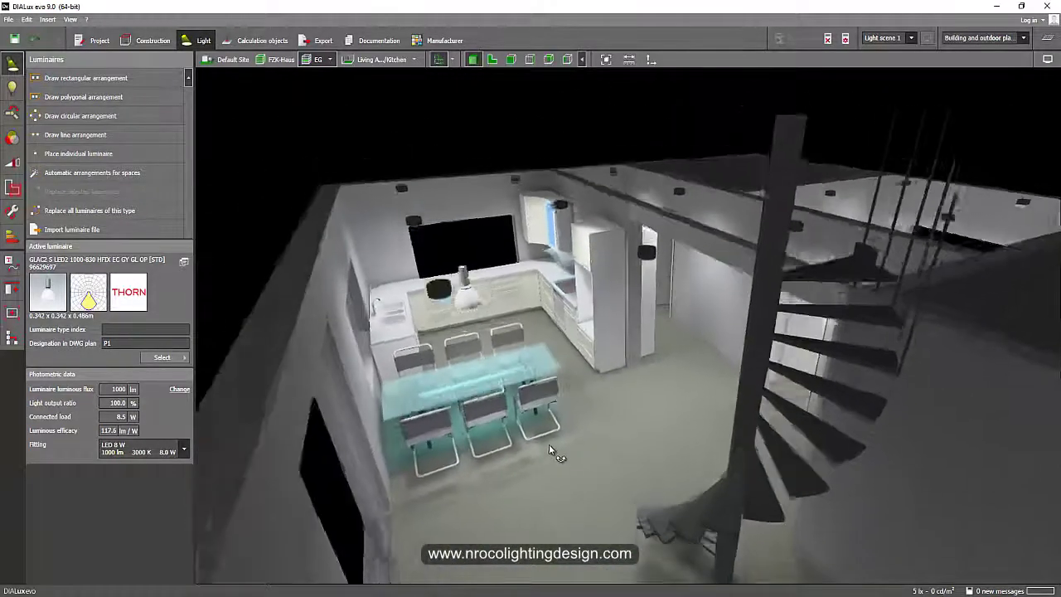
pyautogui.moveTo(549, 445); pyautogui.dragTo(533, 460, button='right')
pyautogui.scroll(1, 533, 459)
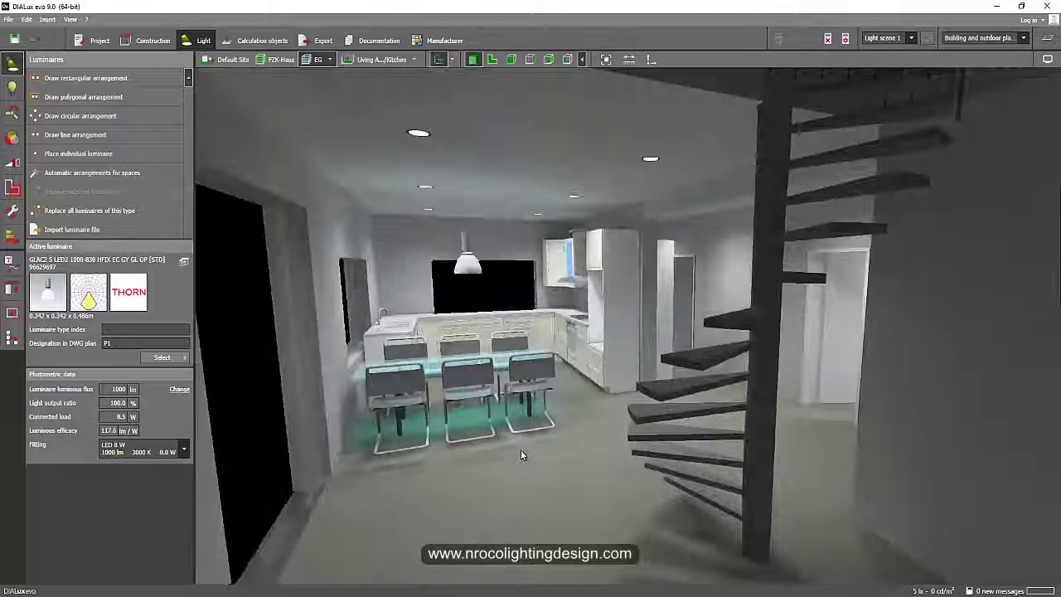
pyautogui.moveTo(522, 455); pyautogui.dragTo(700, 396)
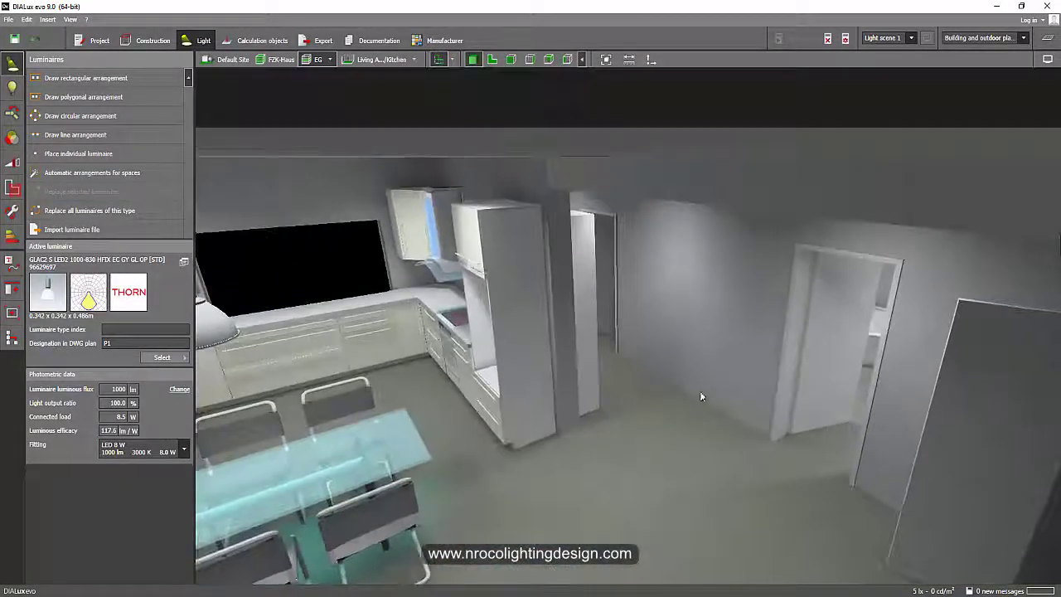
# Show the T&B room and look around its bathtub, washbasins, shower and ceiling lights.
pyautogui.click(413, 61)
pyautogui.click(431, 76)
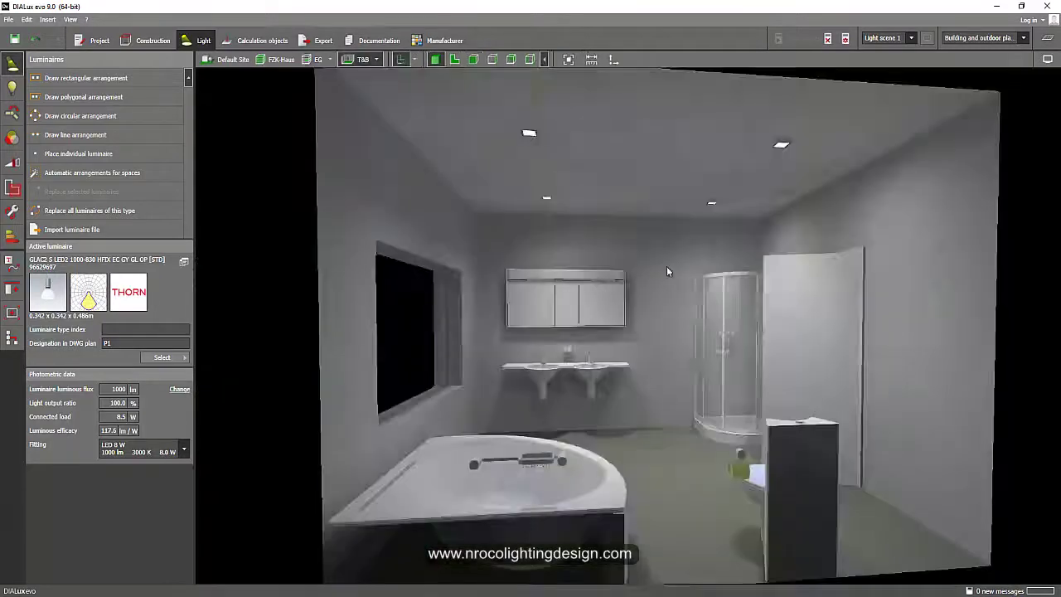
pyautogui.moveTo(667, 266); pyautogui.dragTo(449, 415)
pyautogui.moveTo(526, 355); pyautogui.dragTo(587, 401)
pyautogui.moveTo(677, 358); pyautogui.dragTo(501, 368)
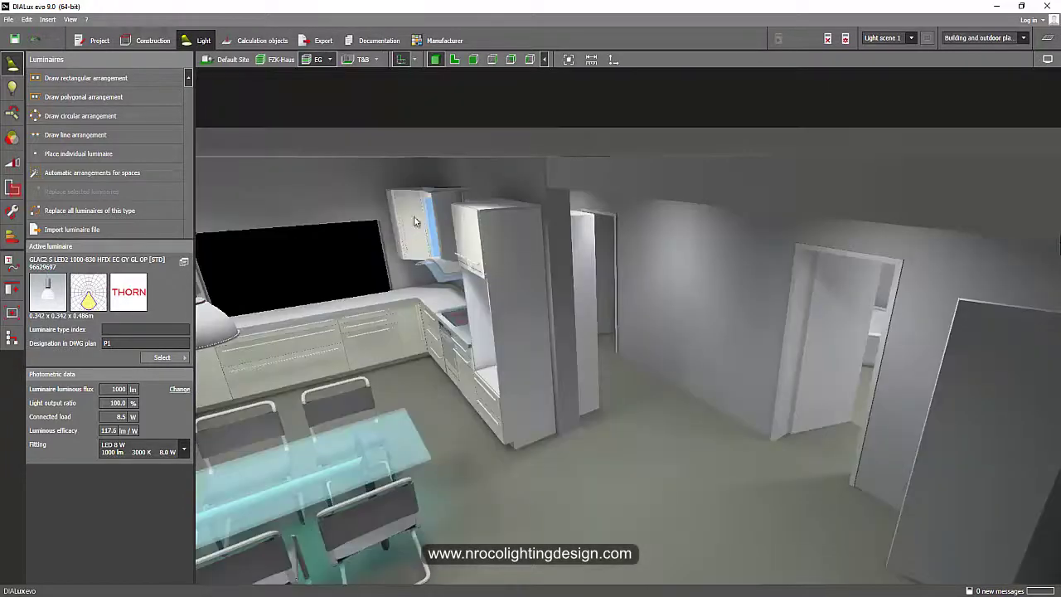
# Examine the kitchen and dining area on the EG storey from inside, including the pendant over the table.
pyautogui.moveTo(580, 265); pyautogui.dragTo(527, 352)
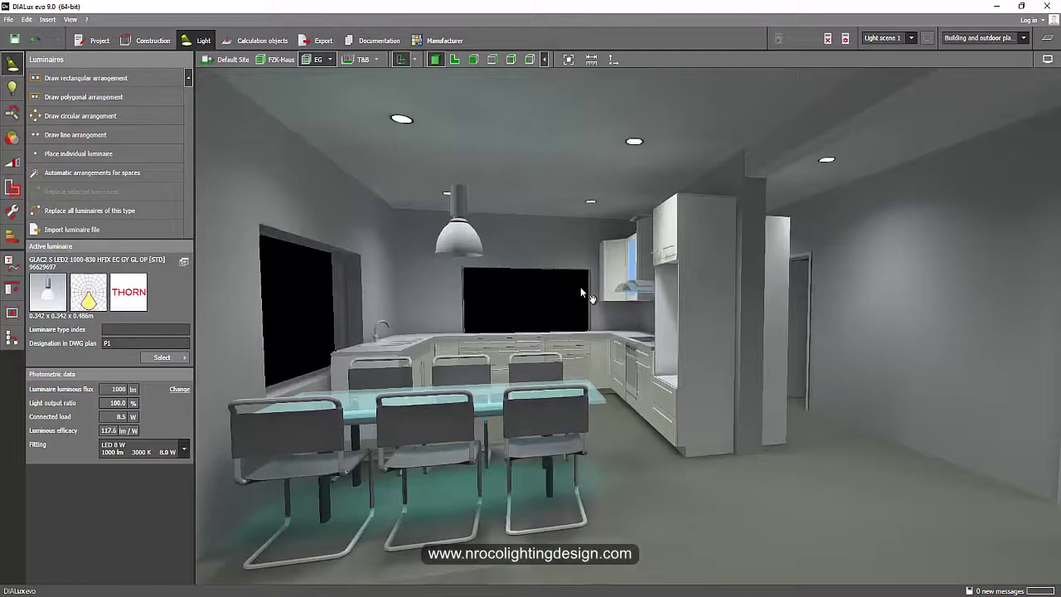
pyautogui.moveTo(582, 290); pyautogui.dragTo(558, 295)
pyautogui.moveTo(523, 331); pyautogui.dragTo(562, 286)
# Show the Default Site and examine the house exterior, with its lit windows and surroundings.
pyautogui.click(233, 60)
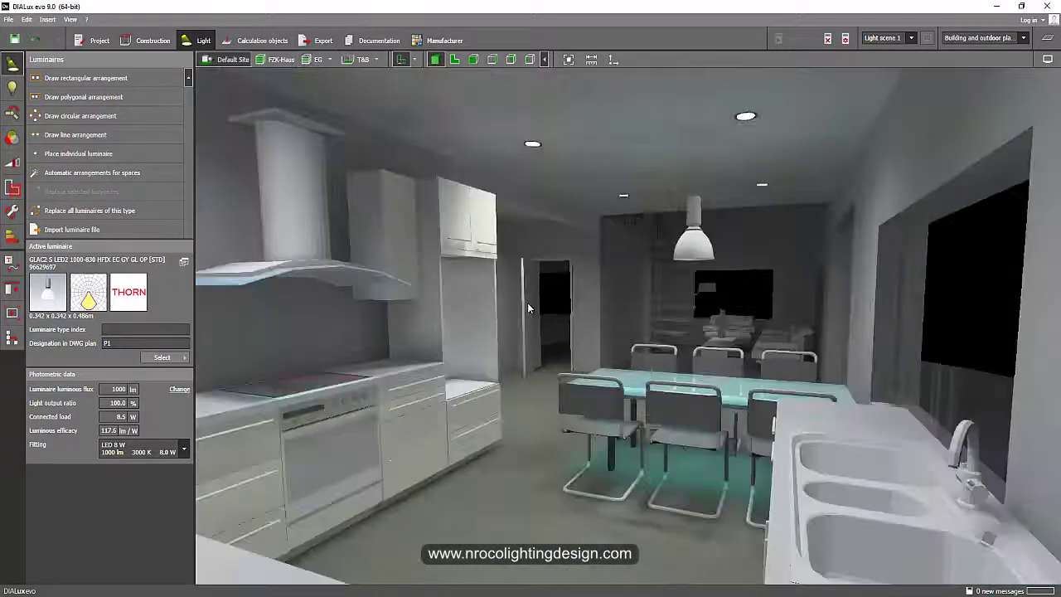
pyautogui.scroll(-4, 579, 286)
pyautogui.moveTo(648, 311); pyautogui.dragTo(615, 317, button='right')
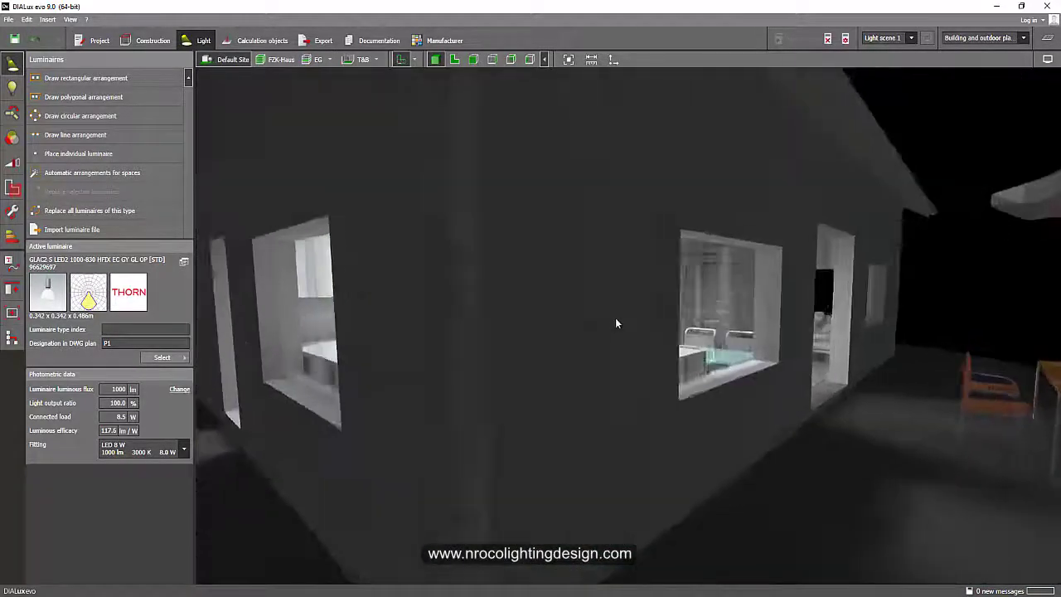
pyautogui.moveTo(615, 318); pyautogui.dragTo(488, 312, button='middle')
pyautogui.moveTo(489, 317); pyautogui.dragTo(708, 351)
pyautogui.scroll(3, 510, 340)
pyautogui.scroll(-2, 710, 371)
pyautogui.scroll(-4, 744, 333)
pyautogui.moveTo(746, 347); pyautogui.dragTo(768, 358, button='middle')
pyautogui.scroll(-10, 768, 356)
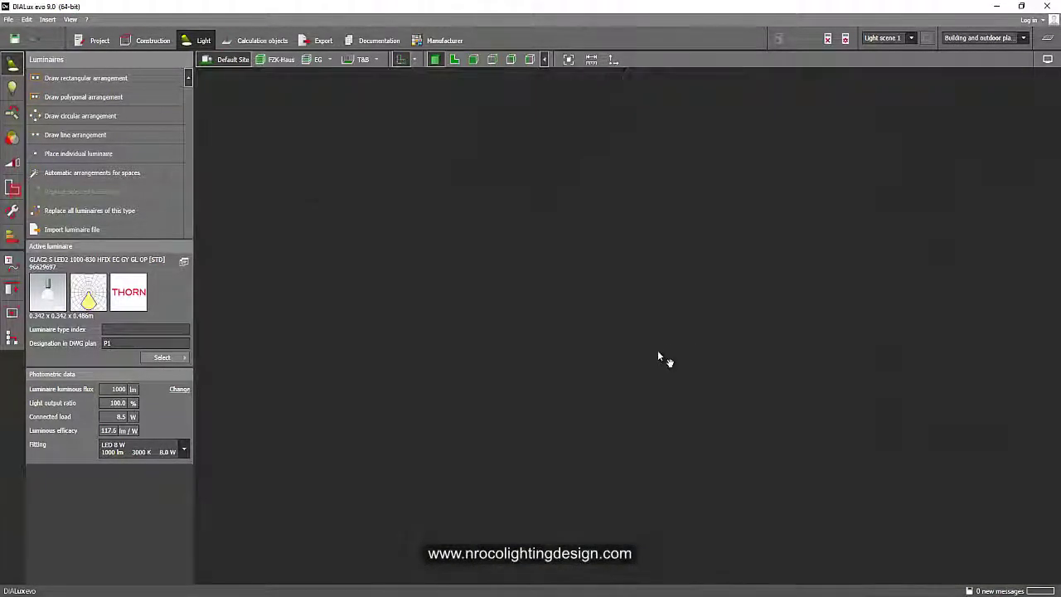
# Examine the terrace side of the house with the parasol, outdoor furniture and the interior seen through the openings.
pyautogui.moveTo(657, 350); pyautogui.dragTo(695, 328, button='middle')
pyautogui.scroll(3, 695, 336)
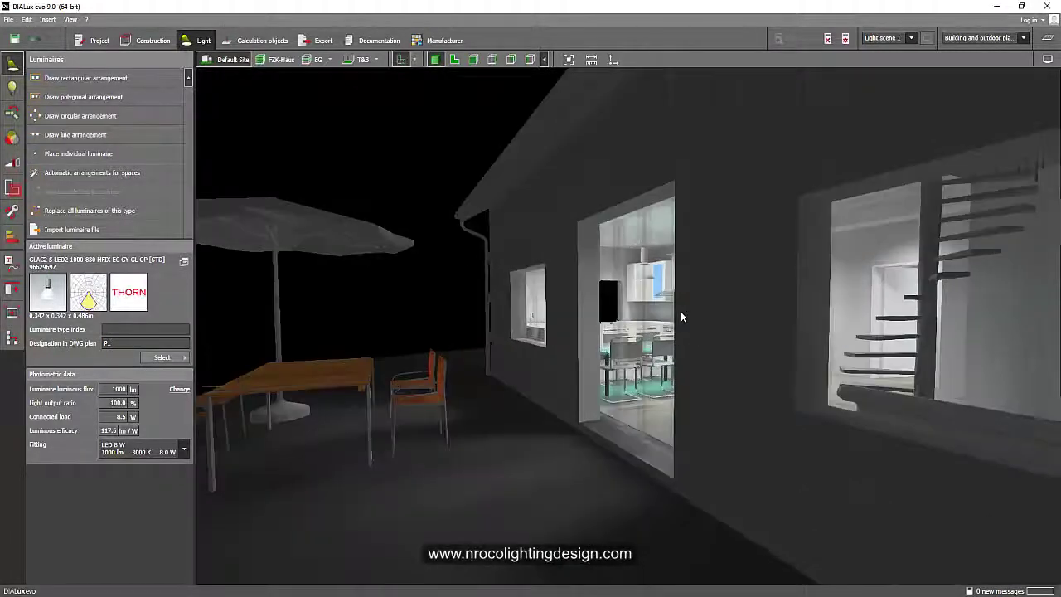
pyautogui.moveTo(749, 343); pyautogui.dragTo(849, 345, button='middle')
pyautogui.moveTo(597, 356); pyautogui.dragTo(541, 402, button='right')
pyautogui.moveTo(541, 404)
pyautogui.mouseDown(button='middle')
pyautogui.moveTo(618, 368)
pyautogui.moveTo(605, 369)
pyautogui.moveTo(663, 365)
pyautogui.moveTo(642, 352)
pyautogui.moveTo(617, 385)
pyautogui.moveTo(620, 407)
pyautogui.moveTo(516, 400)
pyautogui.moveTo(531, 398)
pyautogui.mouseUp(button='middle')
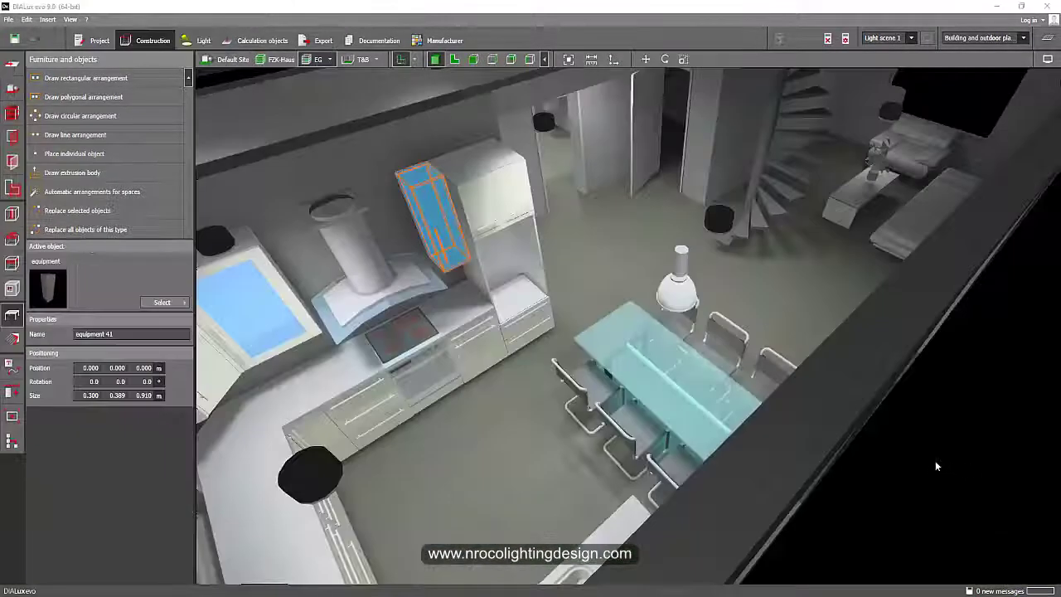
# Select the kitchen's tall cabinet and the narrow wall cabinet beside it in turn to check that they are separate objects.
pyautogui.moveTo(936, 466); pyautogui.dragTo(959, 473, button='middle')
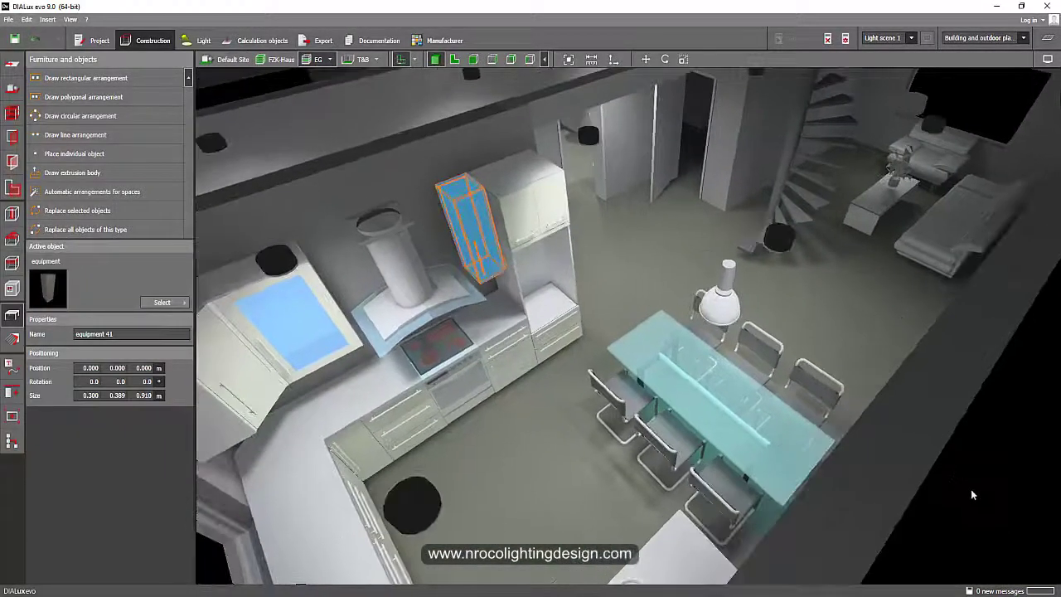
pyautogui.moveTo(971, 490); pyautogui.dragTo(960, 490, button='right')
pyautogui.click(550, 239)
pyautogui.click(507, 209)
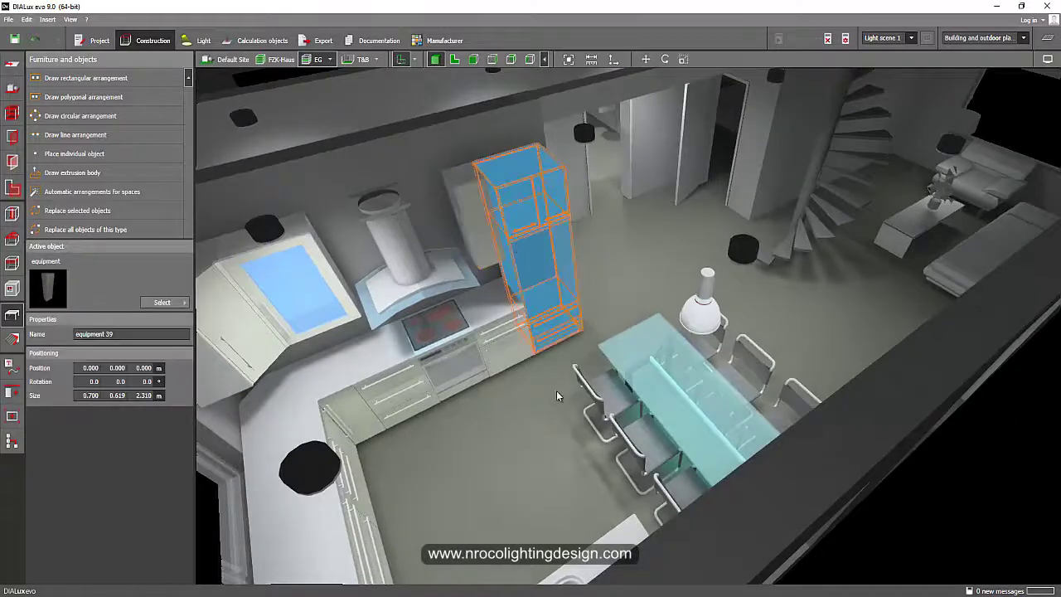
pyautogui.scroll(3, 530, 232)
pyautogui.click(557, 259)
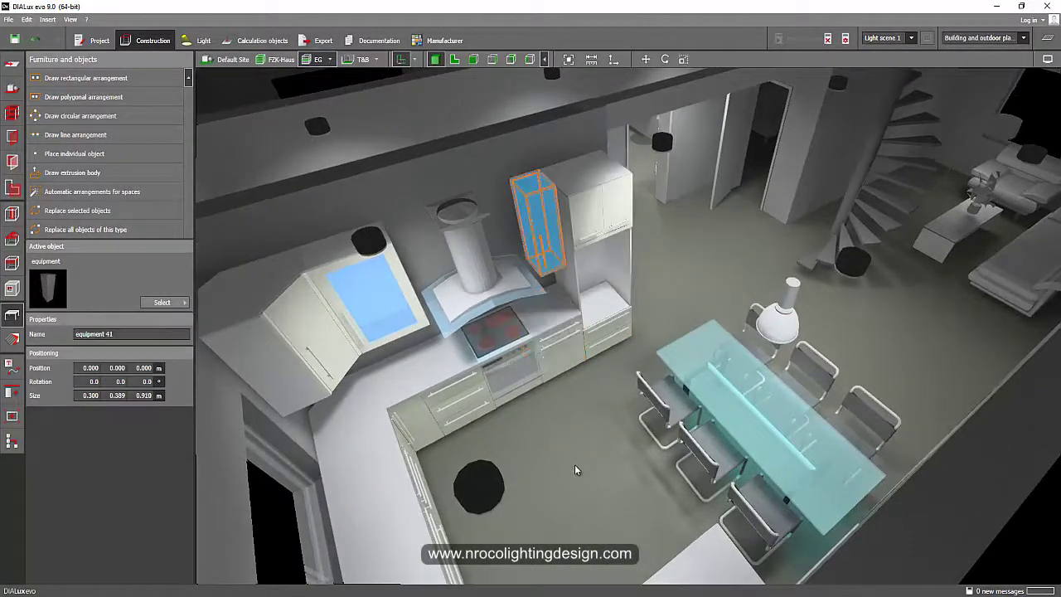
pyautogui.click(527, 397)
# Select the kitchen base units and the range hood in turn, and examine the kitchen layout around them.
pyautogui.moveTo(503, 430); pyautogui.dragTo(447, 337, button='right')
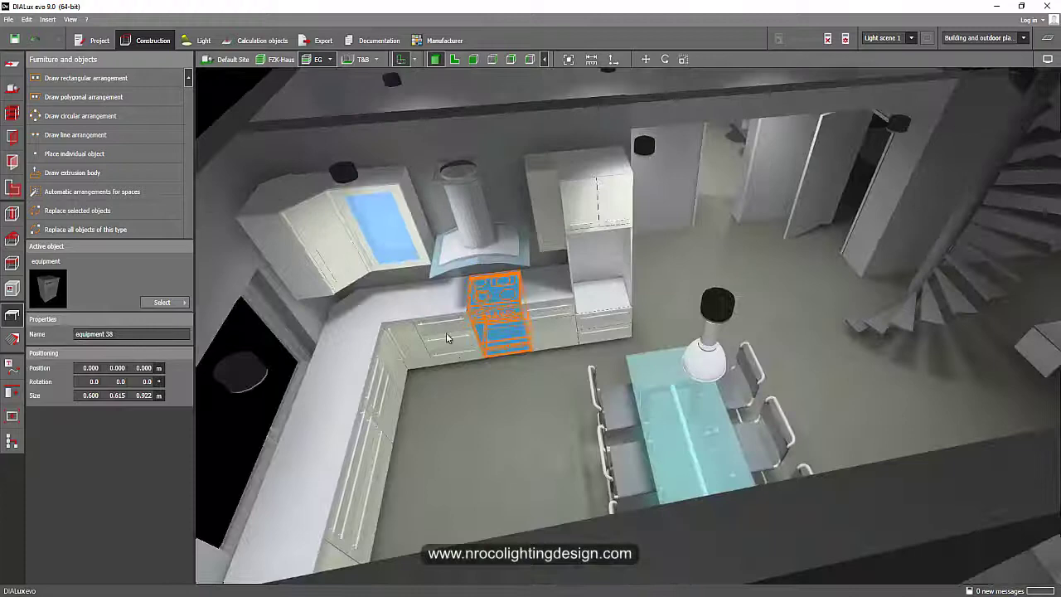
pyautogui.click(448, 337)
pyautogui.moveTo(522, 401); pyautogui.dragTo(517, 370, button='right')
pyautogui.click(382, 303)
pyautogui.click(383, 304)
pyautogui.click(543, 259)
pyautogui.moveTo(543, 259); pyautogui.dragTo(435, 324, button='right')
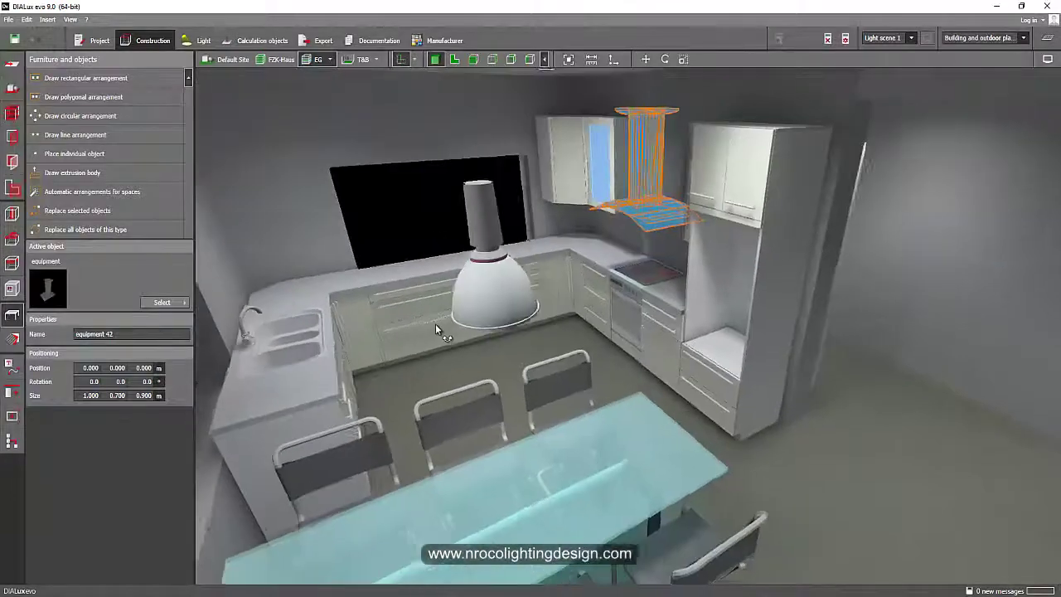
pyautogui.scroll(3, 398, 350)
pyautogui.moveTo(426, 386); pyautogui.dragTo(558, 400, button='right')
pyautogui.moveTo(557, 401); pyautogui.dragTo(423, 341, button='middle')
pyautogui.scroll(-2, 423, 340)
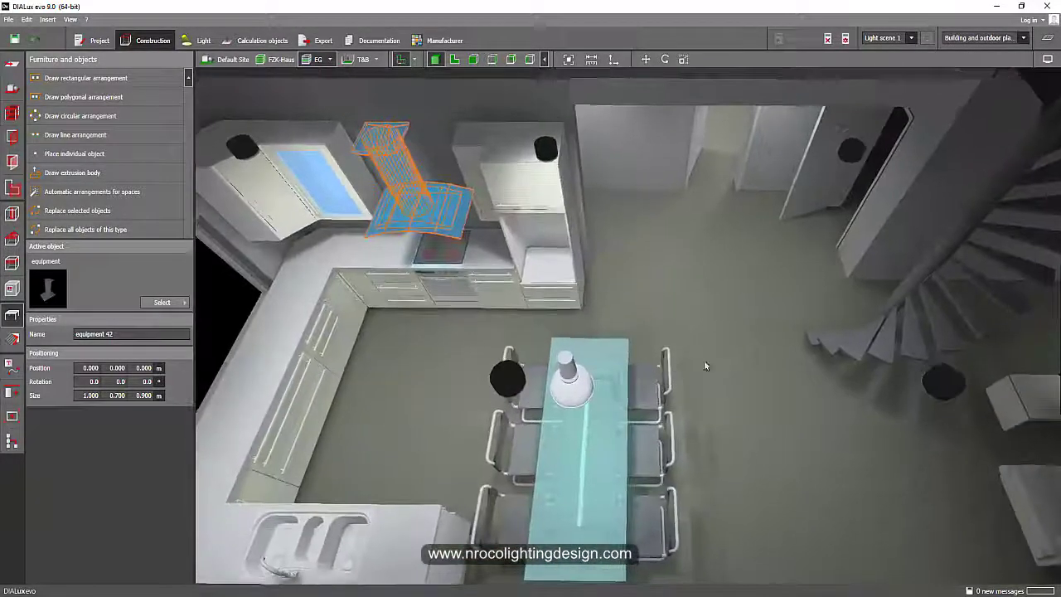
# Clear the range hood selection and select the long sofa in the living area to inspect it.
pyautogui.click(737, 346)
pyautogui.scroll(-2, 737, 346)
pyautogui.moveTo(628, 346); pyautogui.dragTo(585, 382, button='middle')
pyautogui.moveTo(584, 382); pyautogui.dragTo(784, 326, button='right')
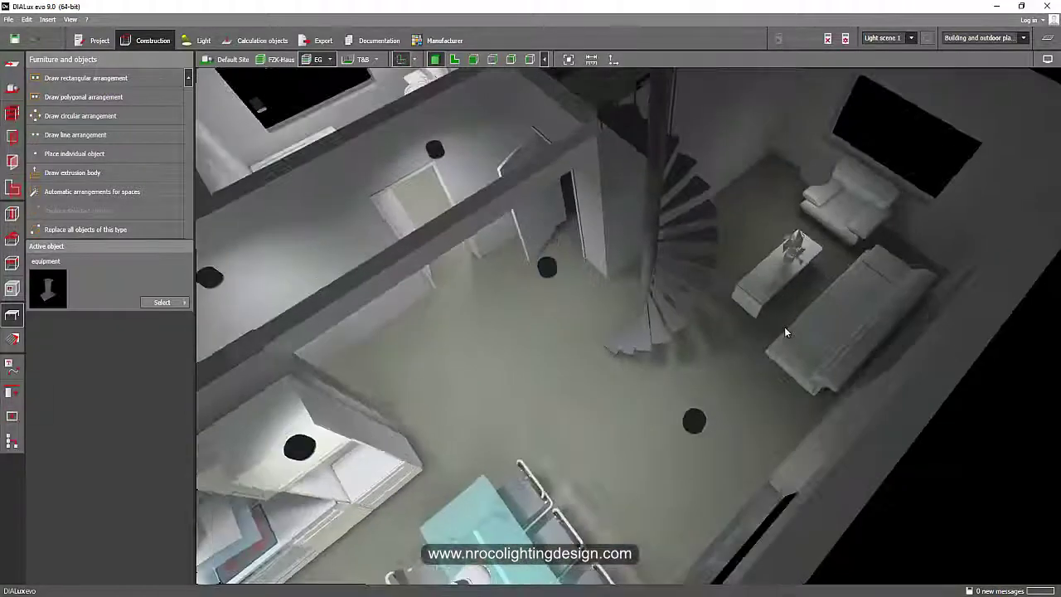
pyautogui.scroll(2, 840, 307)
pyautogui.click(840, 308)
pyautogui.scroll(2, 817, 356)
pyautogui.scroll(-3, 803, 381)
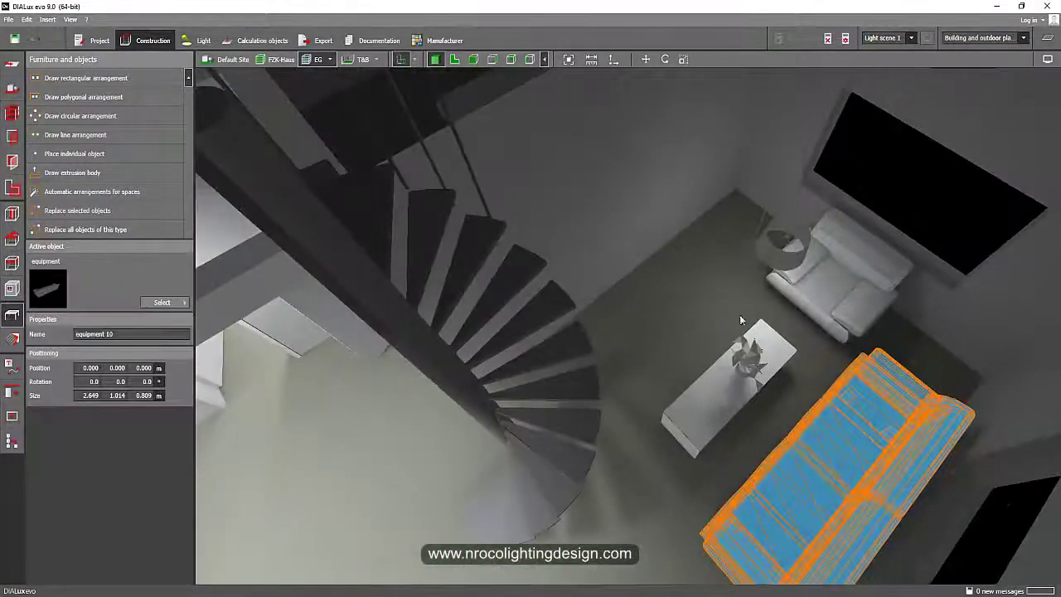
# Select the arc floor lamp beside the armchair to inspect its lamp data.
pyautogui.click(774, 250)
pyautogui.scroll(-2, 746, 274)
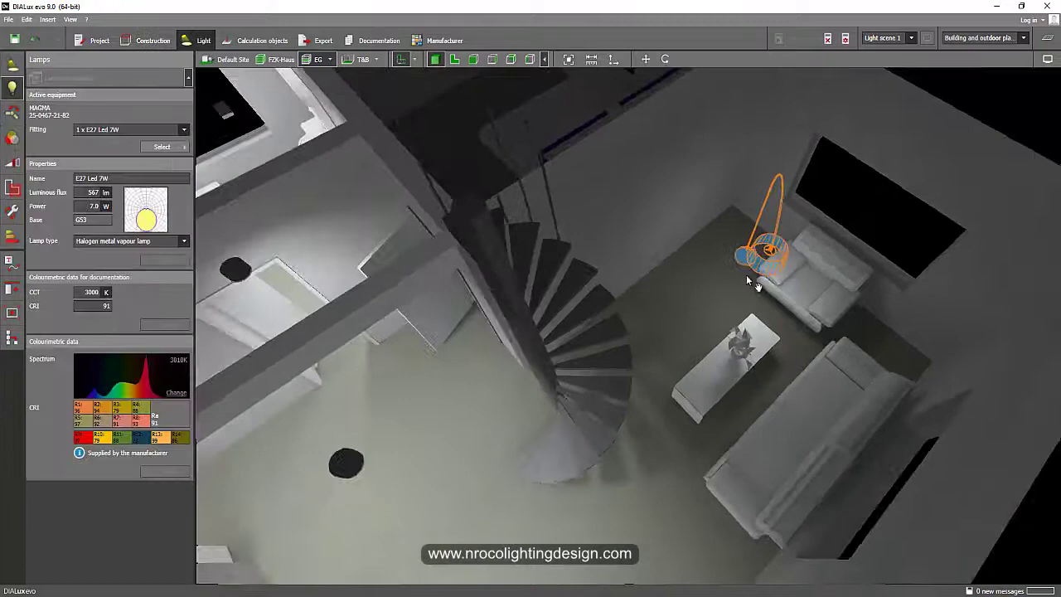
pyautogui.moveTo(373, 397); pyautogui.dragTo(471, 342, button='middle')
pyautogui.moveTo(470, 342); pyautogui.dragTo(479, 355, button='right')
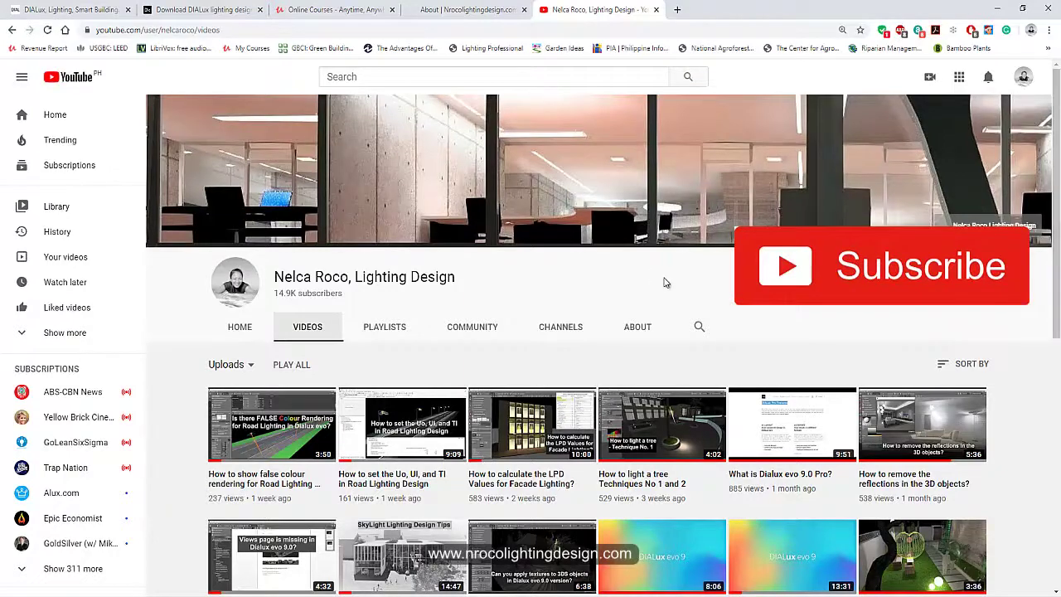
# View the uploaded videos on the YouTube lighting design channel in the browser and open the nrocolightingdesign.com page.
pyautogui.scroll(-2, 663, 283)
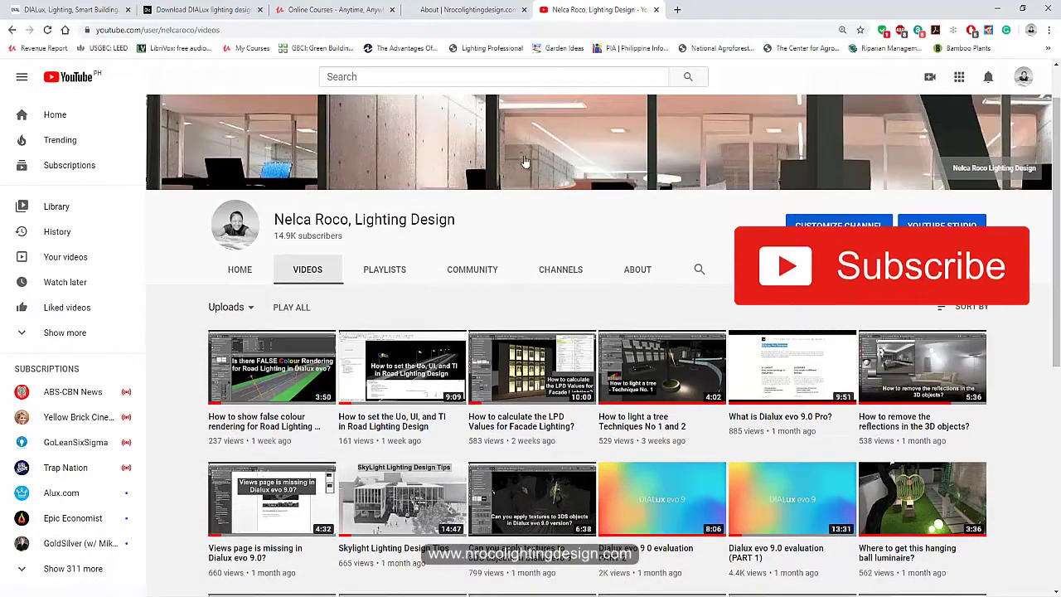
pyautogui.click(479, 10)
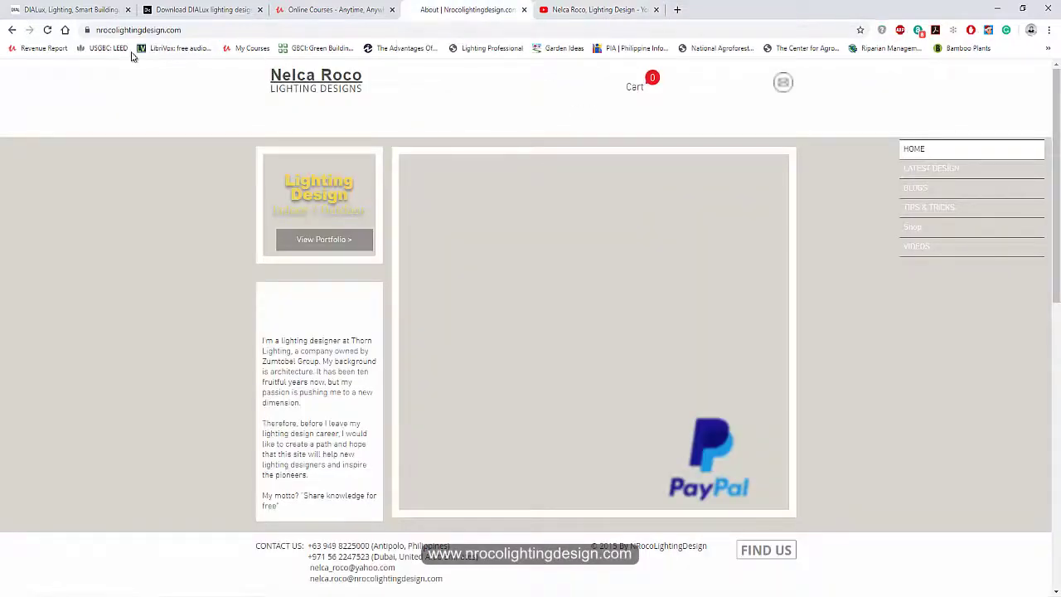
# Show the Udemy course search results and look through the listed DIALux lighting design courses.
pyautogui.click(340, 10)
pyautogui.scroll(-2, 336, 265)
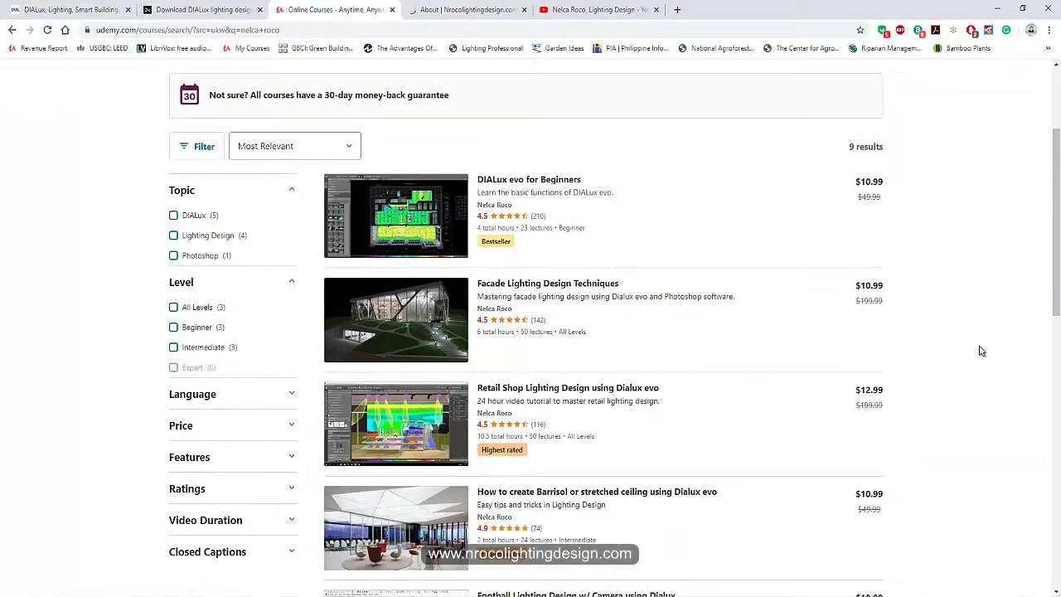
pyautogui.scroll(-2, 978, 352)
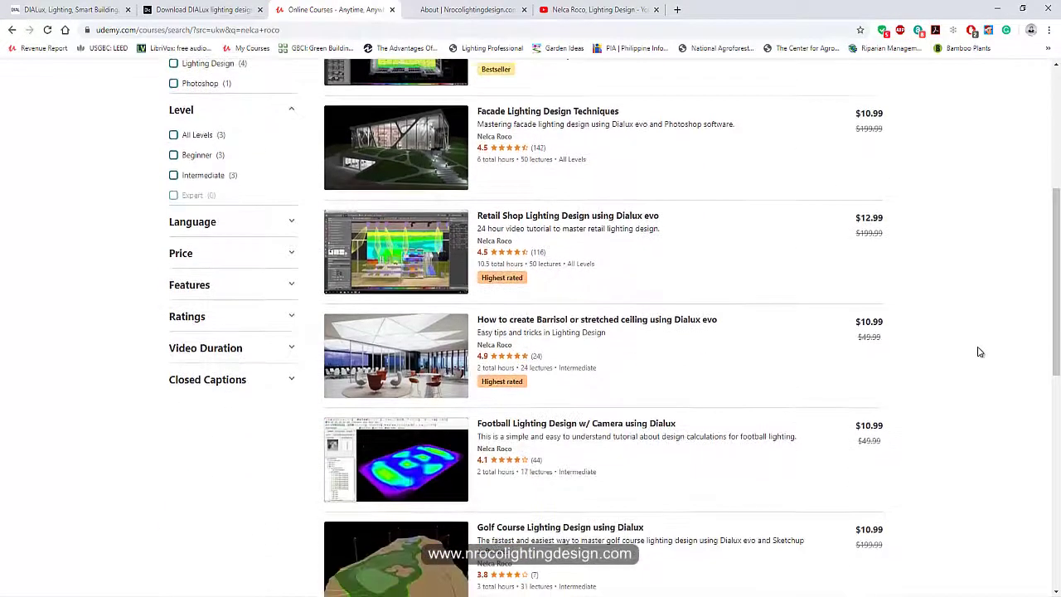
pyautogui.scroll(1, 978, 352)
pyautogui.scroll(1, 978, 351)
pyautogui.scroll(-2, 978, 356)
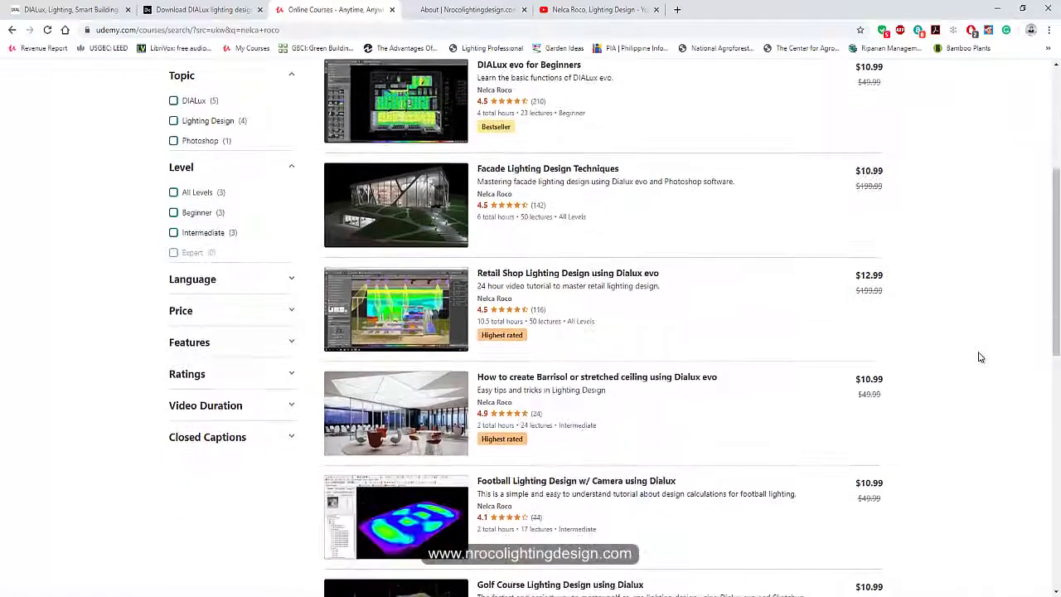
pyautogui.scroll(2, 978, 356)
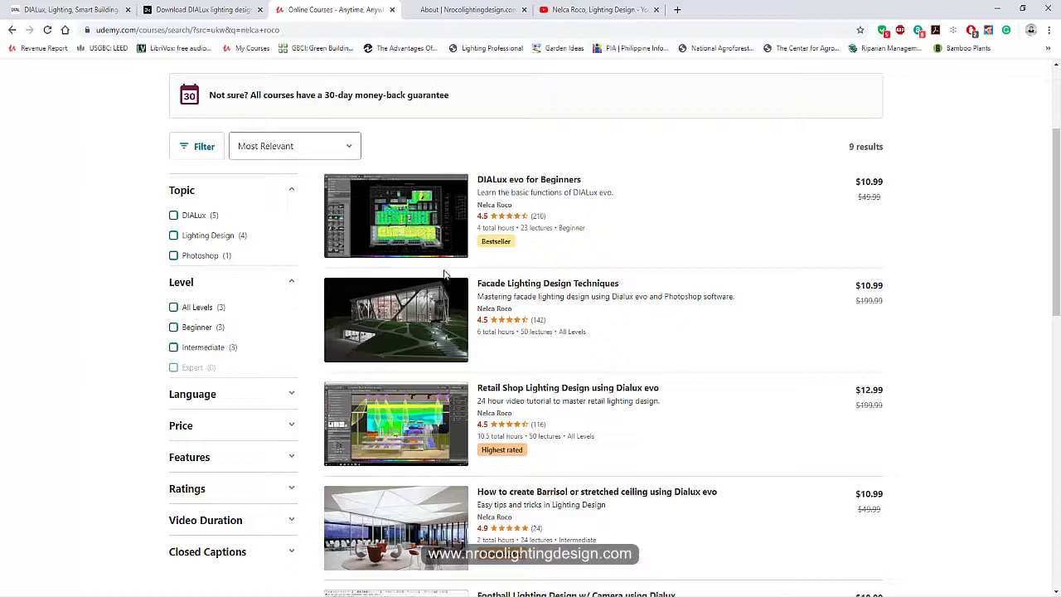
# View the DIAL home page and the DIALux evo 9 download page, and return to the Udemy course results.
pyautogui.click(91, 10)
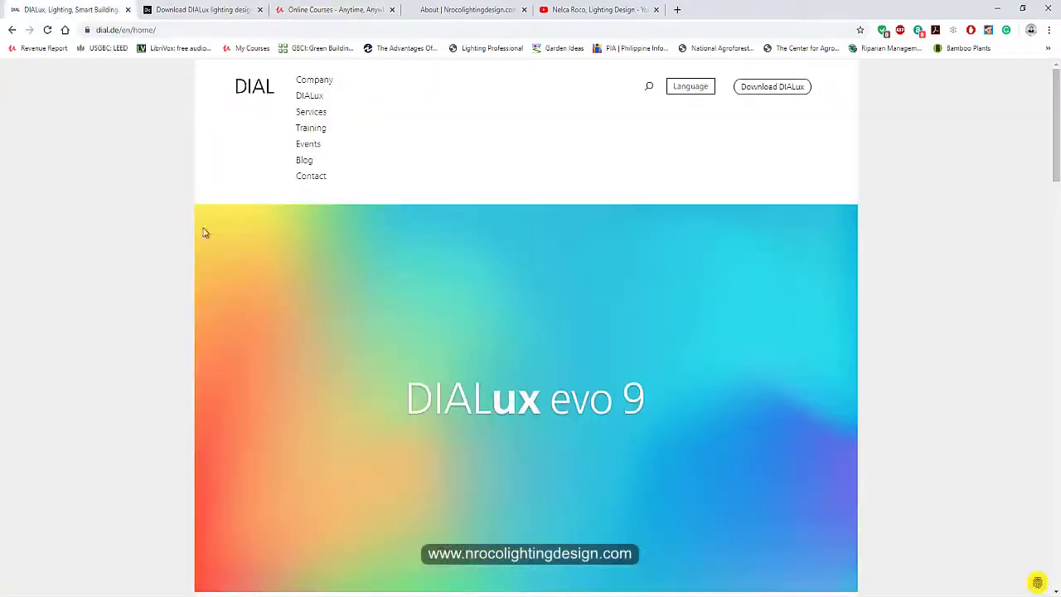
pyautogui.click(206, 11)
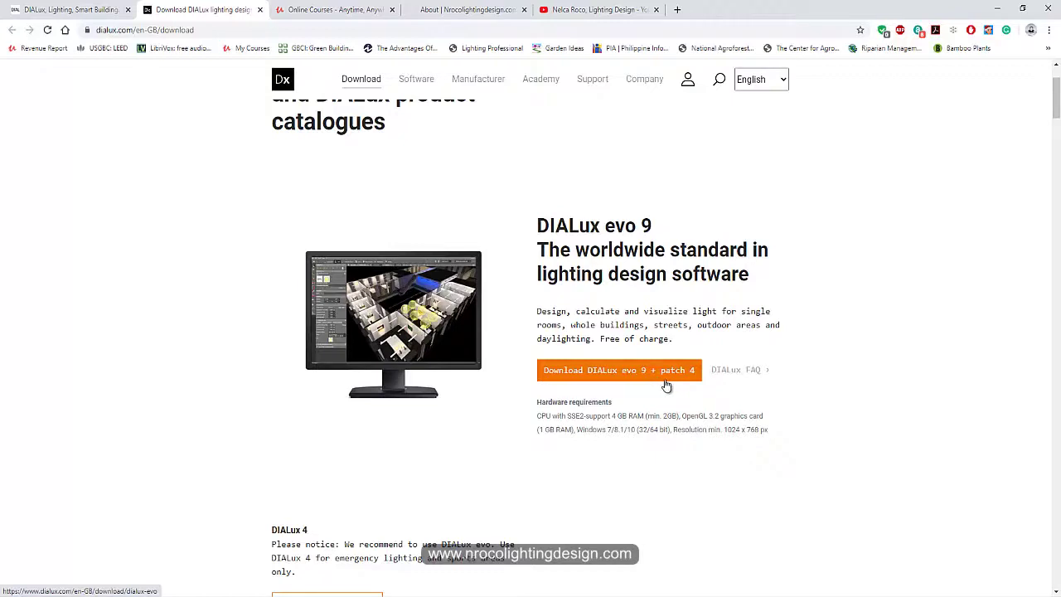
pyautogui.scroll(-1, 787, 367)
pyautogui.scroll(3, 779, 367)
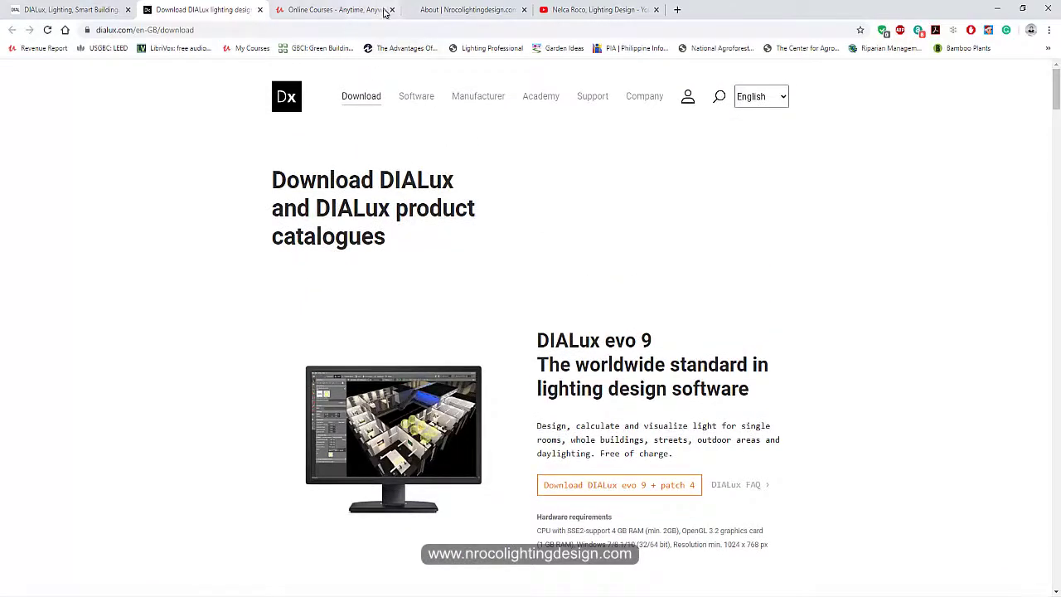
pyautogui.click(386, 9)
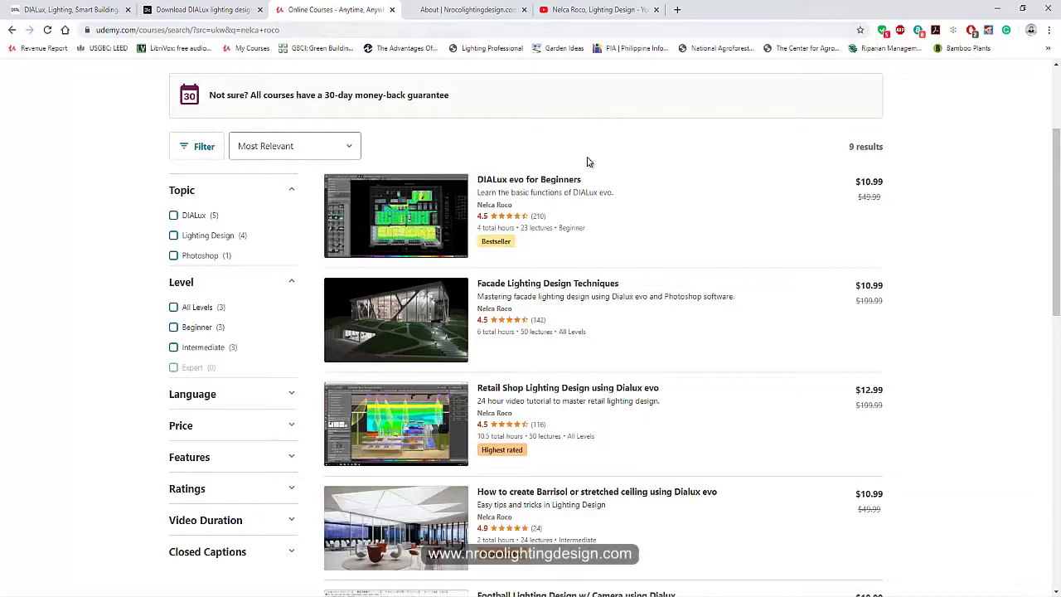